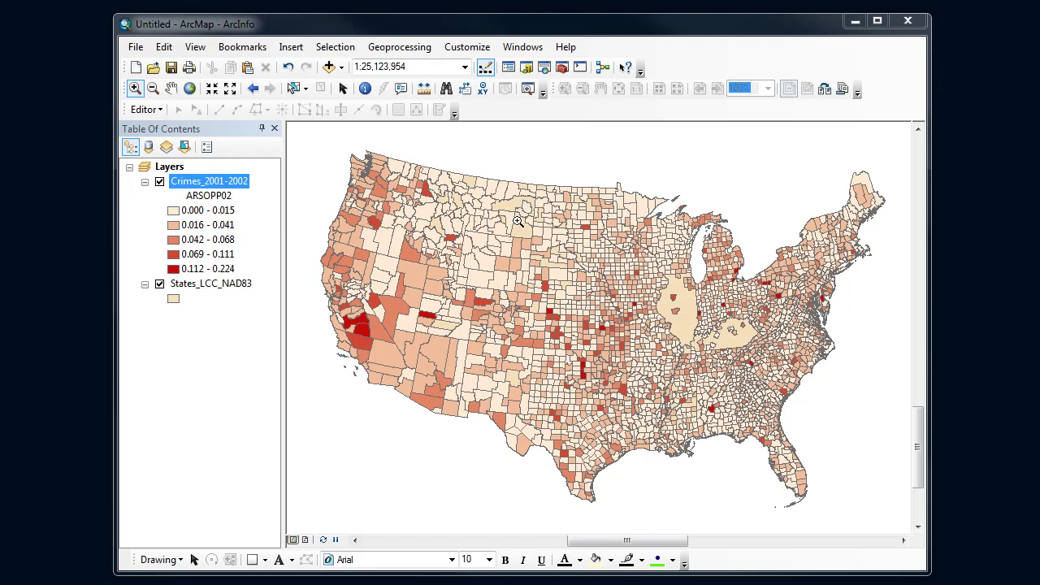
Toggle the Crimes_2001-2002 layer's visibility and bring up the States_LCC_NAD83 fill symbol.
{"action": "left_click", "coordinate": [160, 181]}
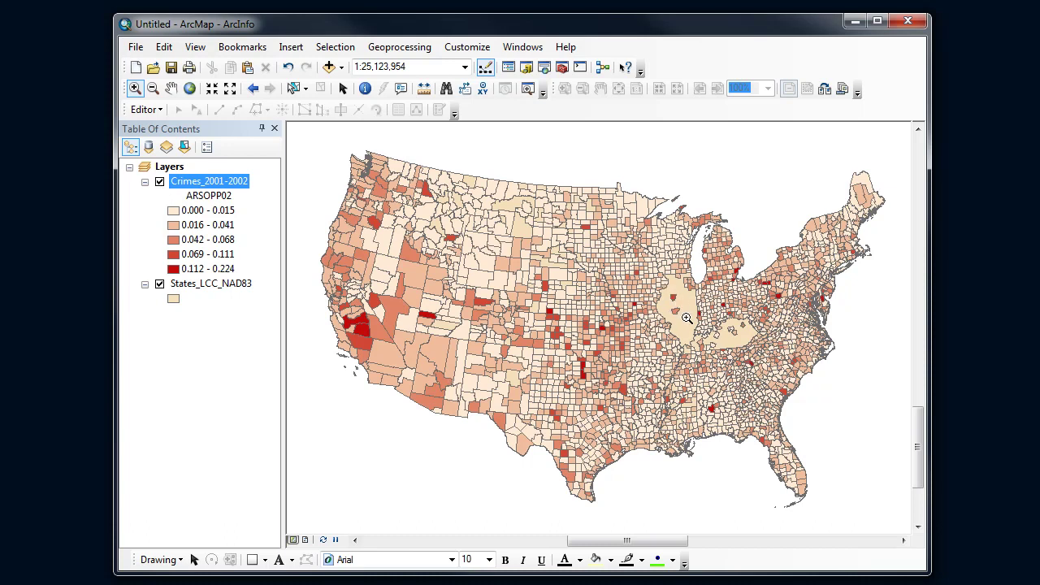
{"action": "left_click", "coordinate": [173, 299]}
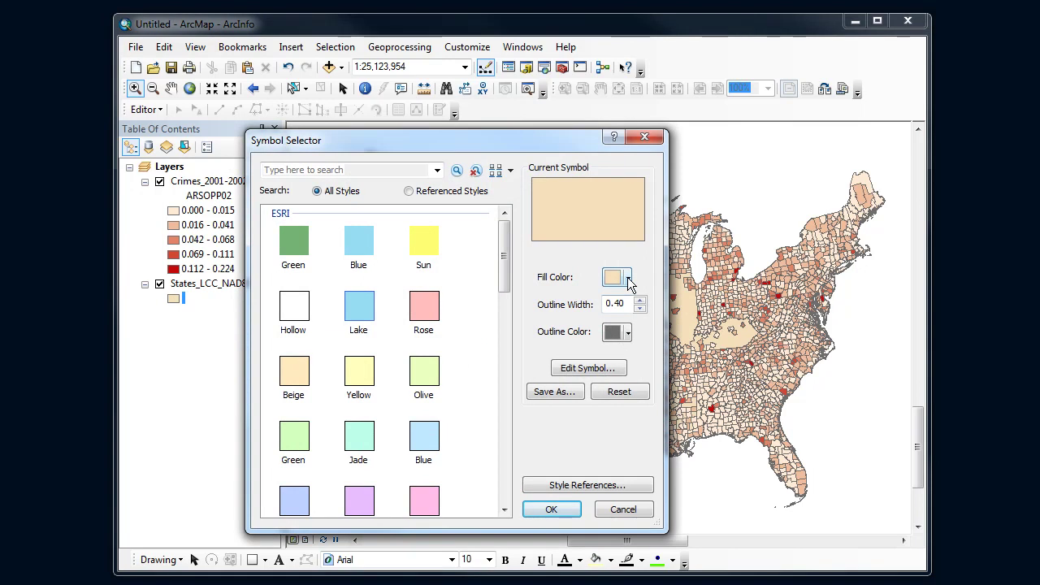
Give the States_LCC_NAD83 symbol a light grey fill and 0 outline width.
{"action": "left_click", "coordinate": [629, 279]}
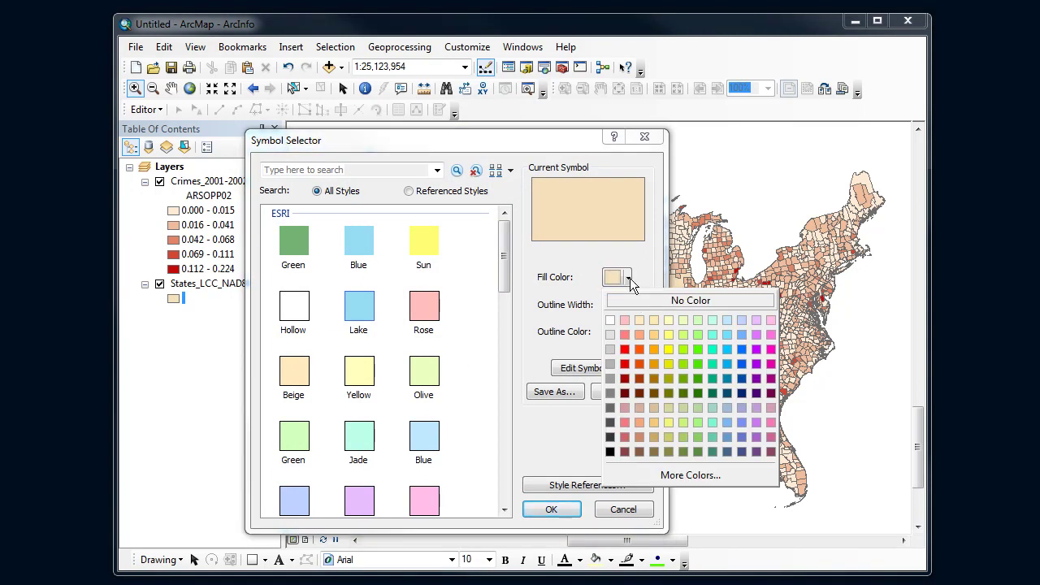
{"action": "left_click", "coordinate": [610, 349]}
{"action": "left_click", "coordinate": [640, 309]}
{"action": "left_click", "coordinate": [554, 509]}
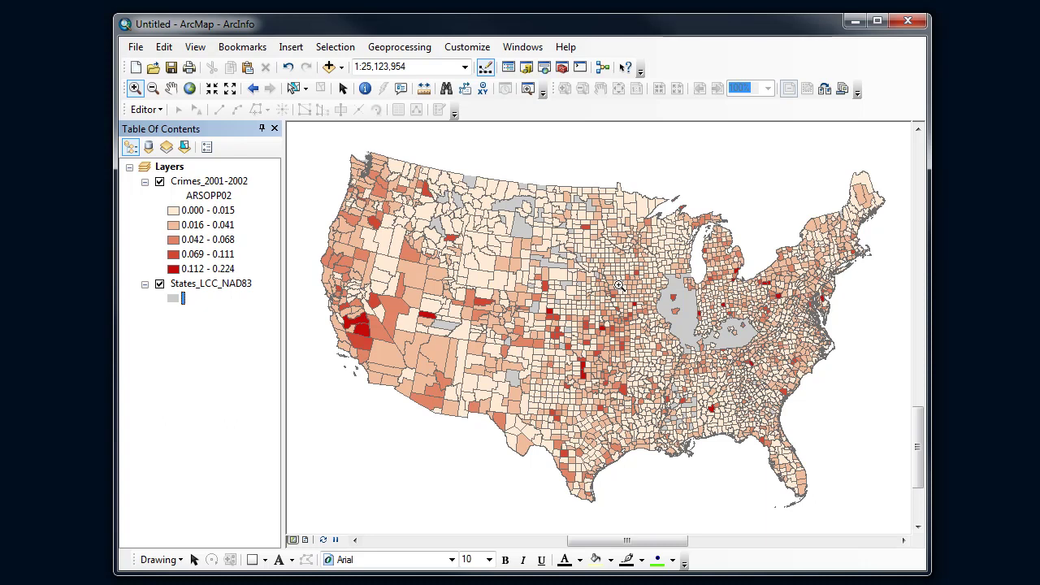
Set the outline colour of all five Crimes_2001-2002 classes to Gray 20% and apply it.
{"action": "right_click", "coordinate": [195, 185]}
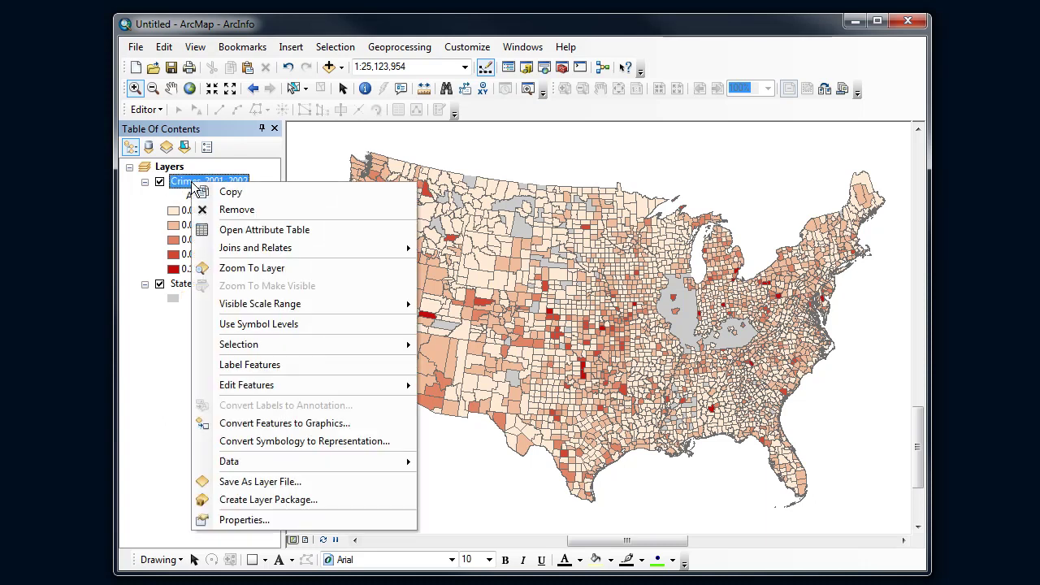
{"action": "left_click", "coordinate": [260, 520]}
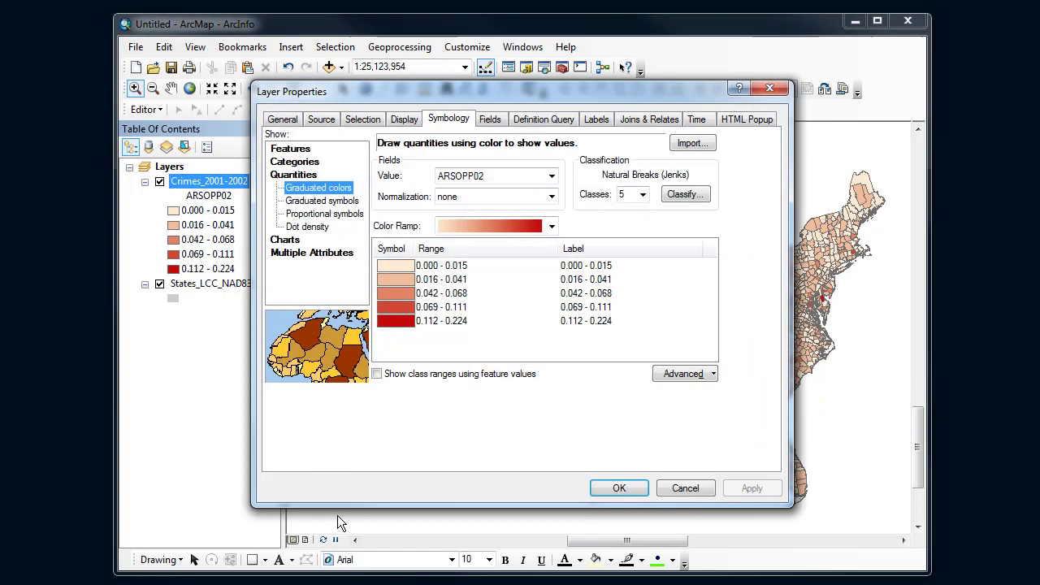
{"action": "right_click", "coordinate": [398, 299]}
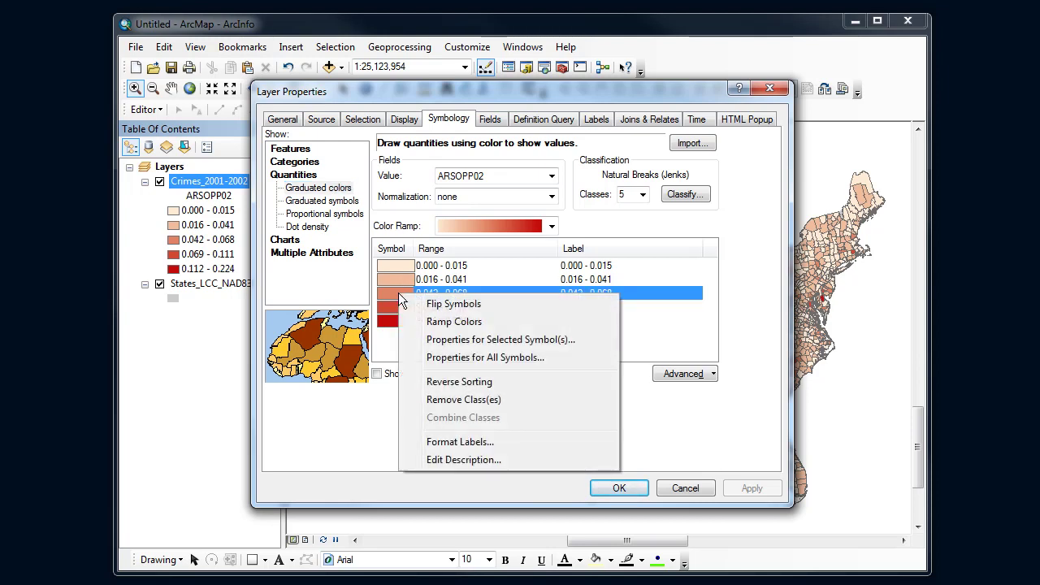
{"action": "left_click", "coordinate": [448, 357]}
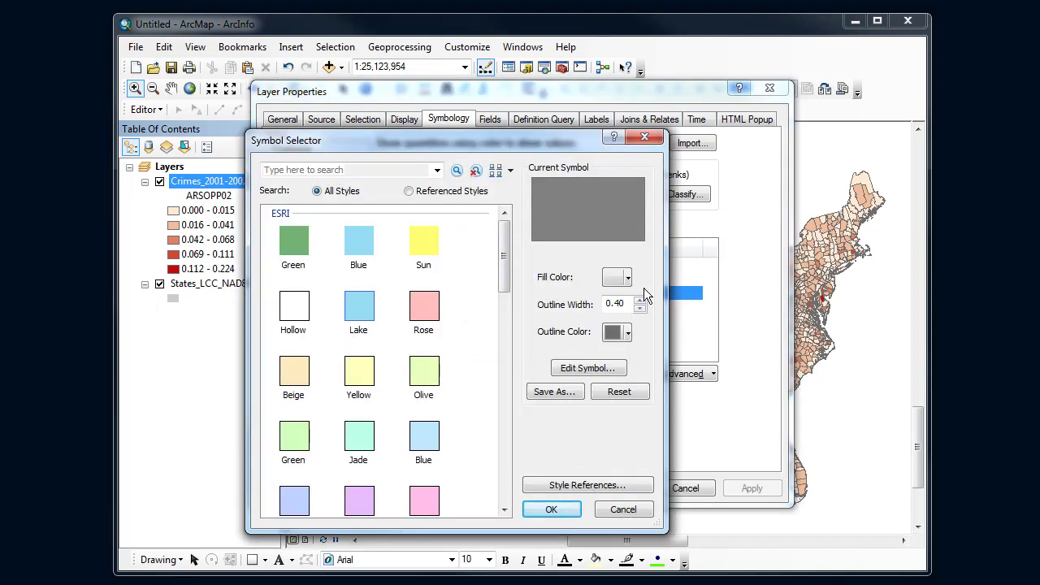
{"action": "left_click", "coordinate": [629, 333]}
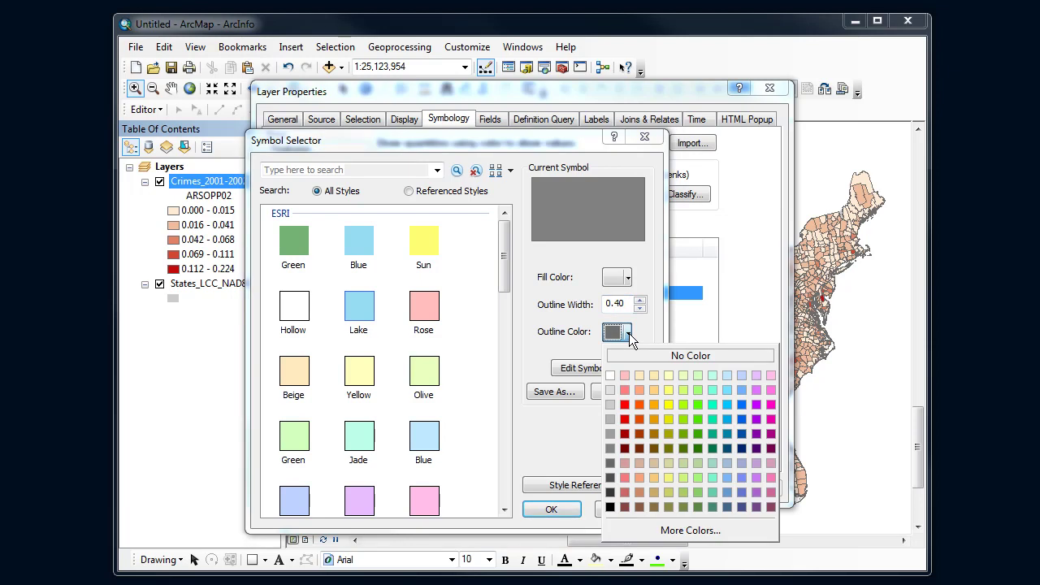
{"action": "left_click", "coordinate": [610, 407]}
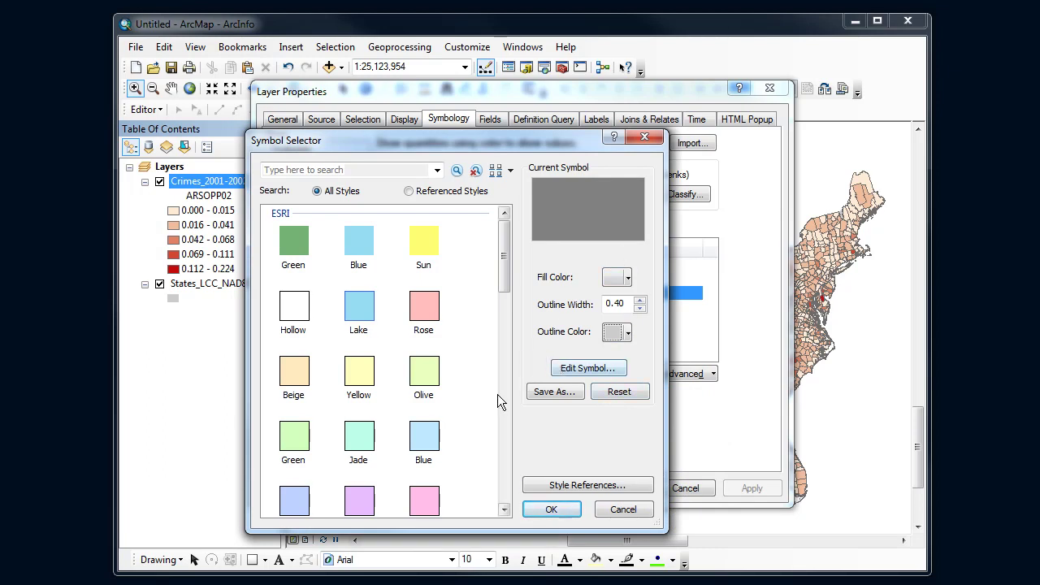
{"action": "left_click", "coordinate": [549, 509]}
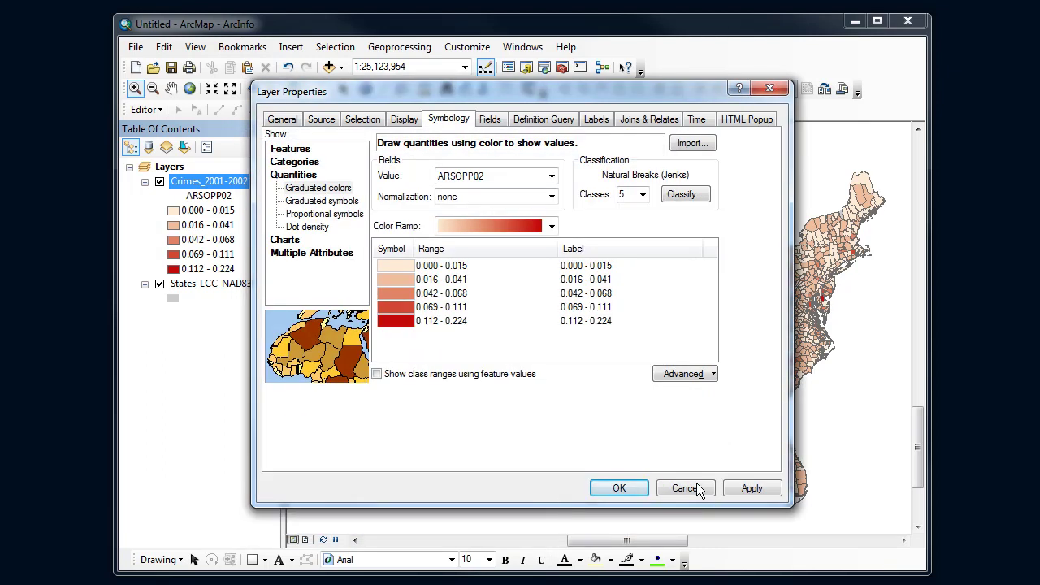
{"action": "left_click", "coordinate": [748, 488]}
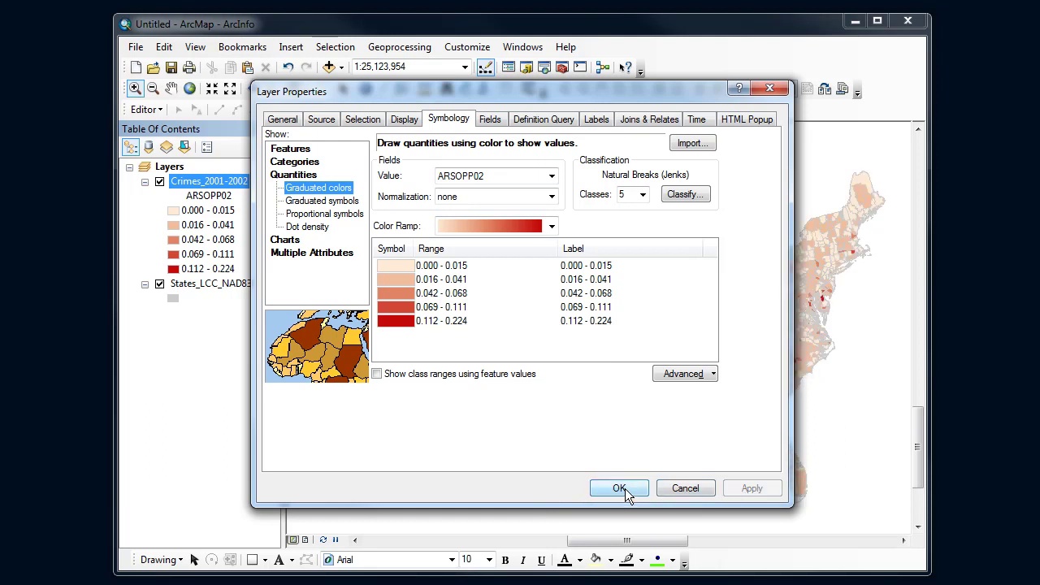
{"action": "left_click", "coordinate": [619, 488]}
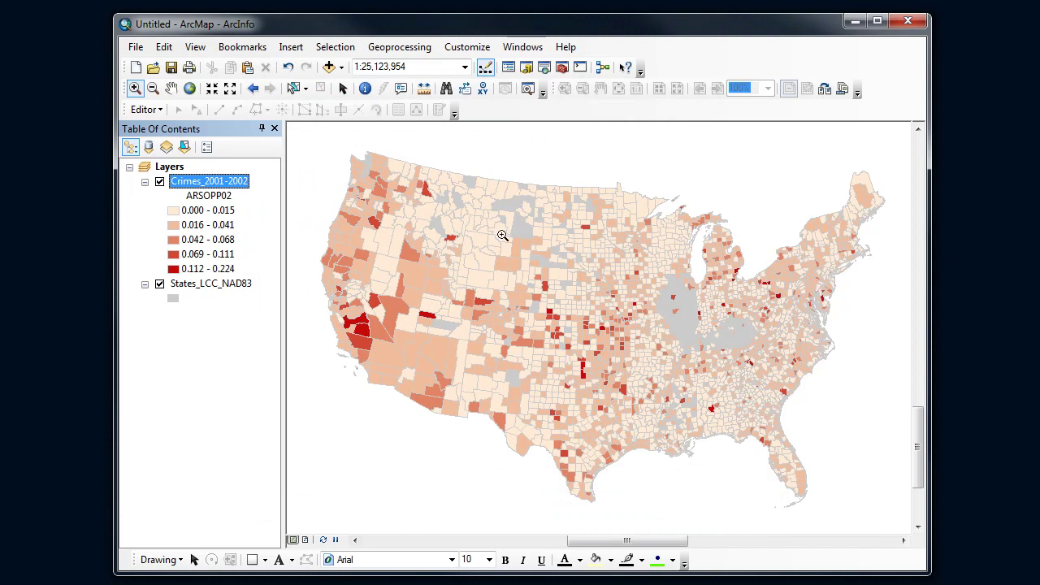
Set one Crimes_2001-2002 class's outline width to 0, then fully redraw the map.
{"action": "right_click", "coordinate": [177, 241]}
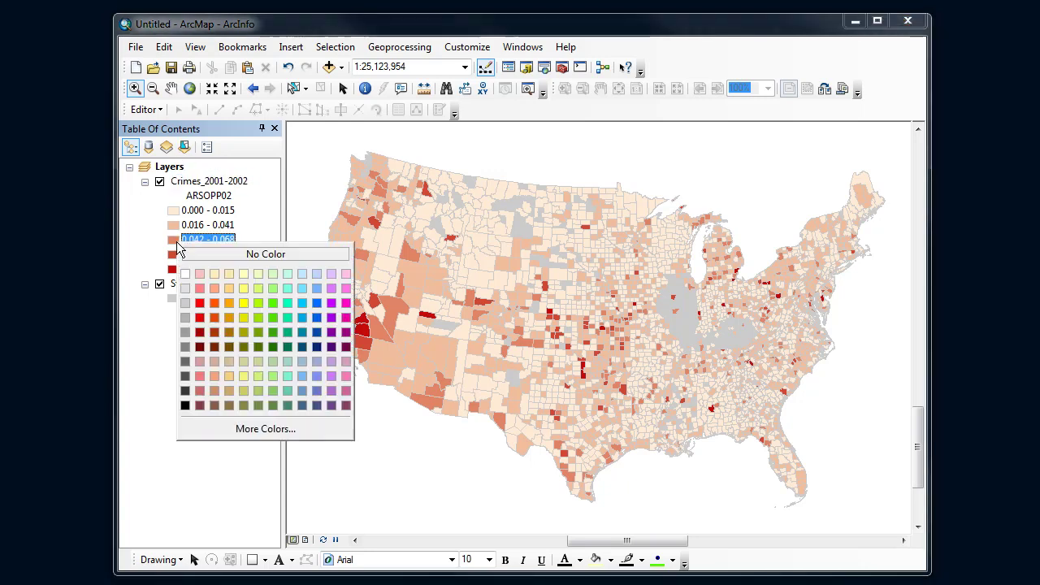
{"action": "right_click", "coordinate": [192, 184]}
{"action": "left_click", "coordinate": [230, 516]}
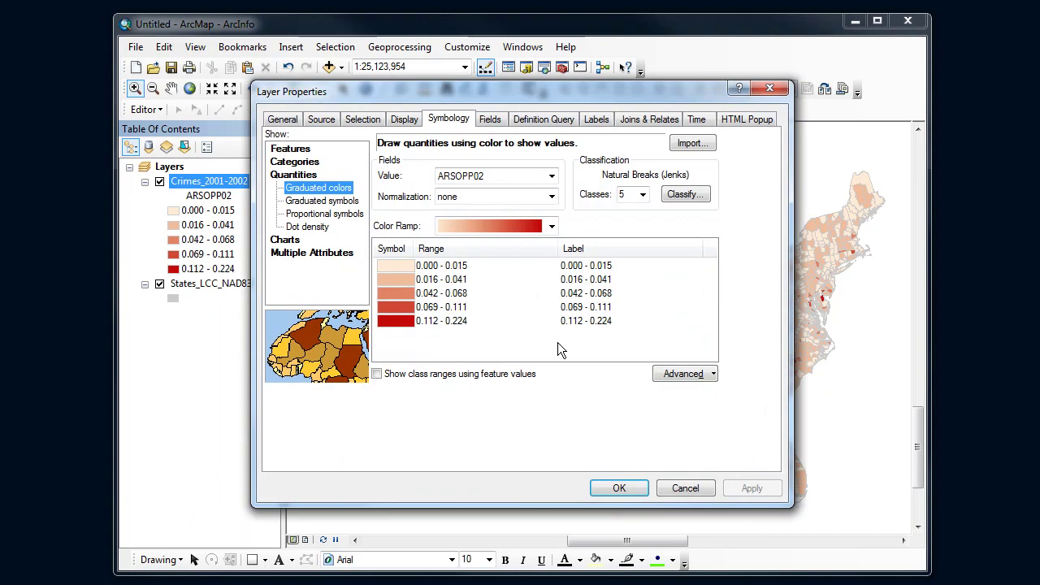
{"action": "right_click", "coordinate": [391, 295]}
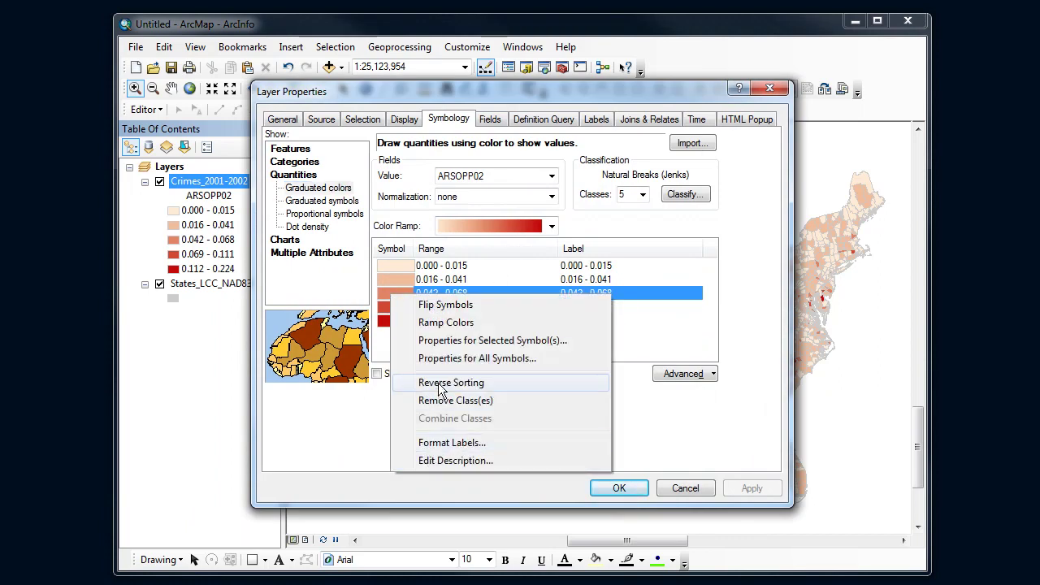
{"action": "left_click", "coordinate": [445, 341]}
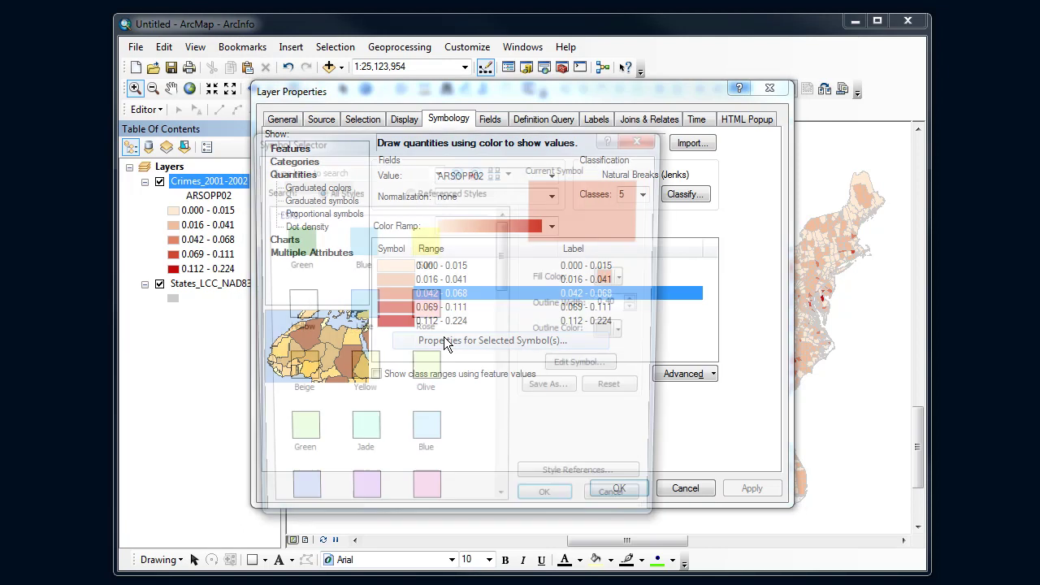
{"action": "left_click", "coordinate": [643, 308]}
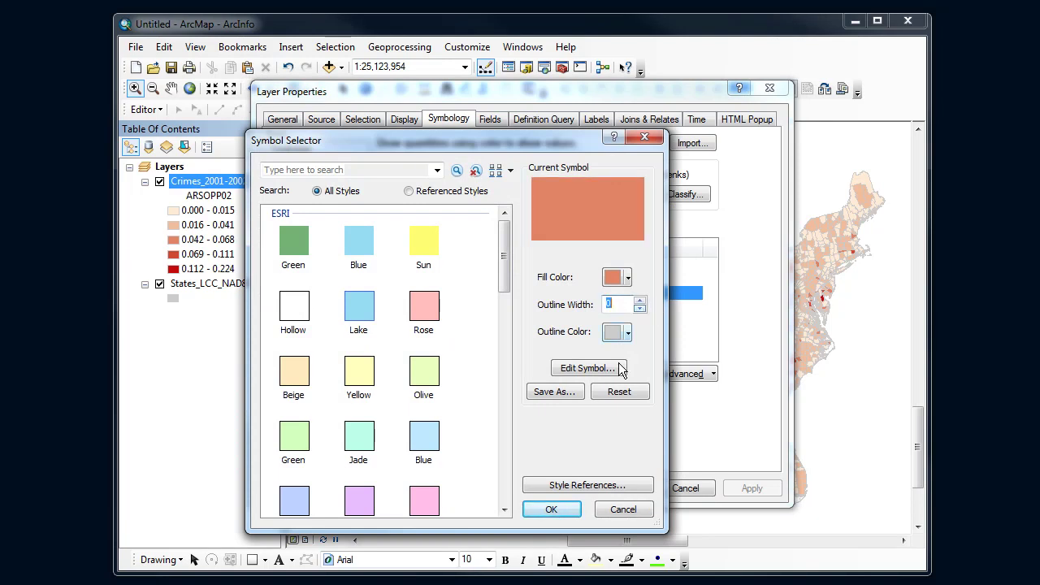
{"action": "left_click", "coordinate": [555, 508]}
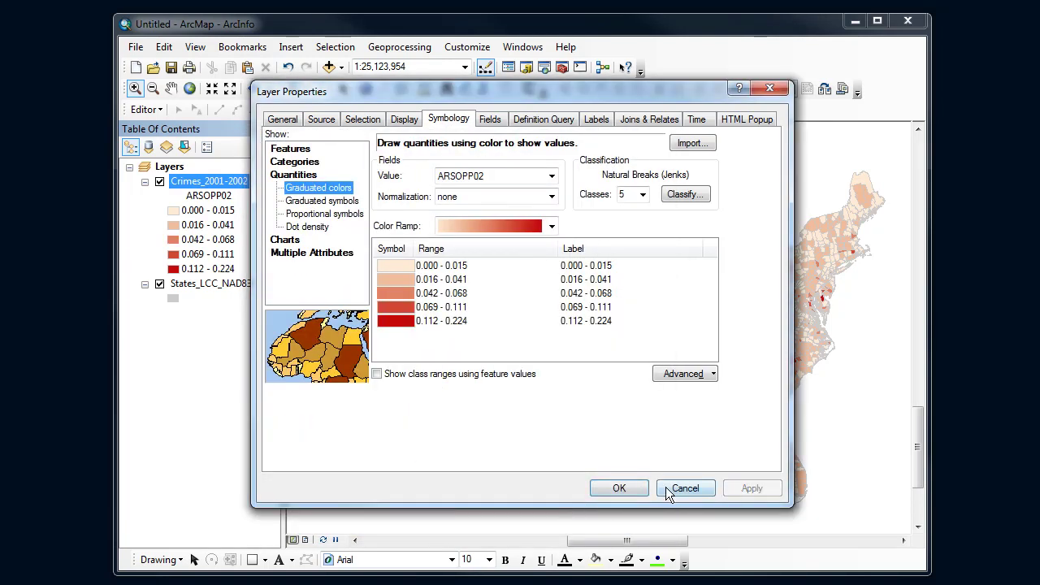
{"action": "left_click", "coordinate": [619, 489]}
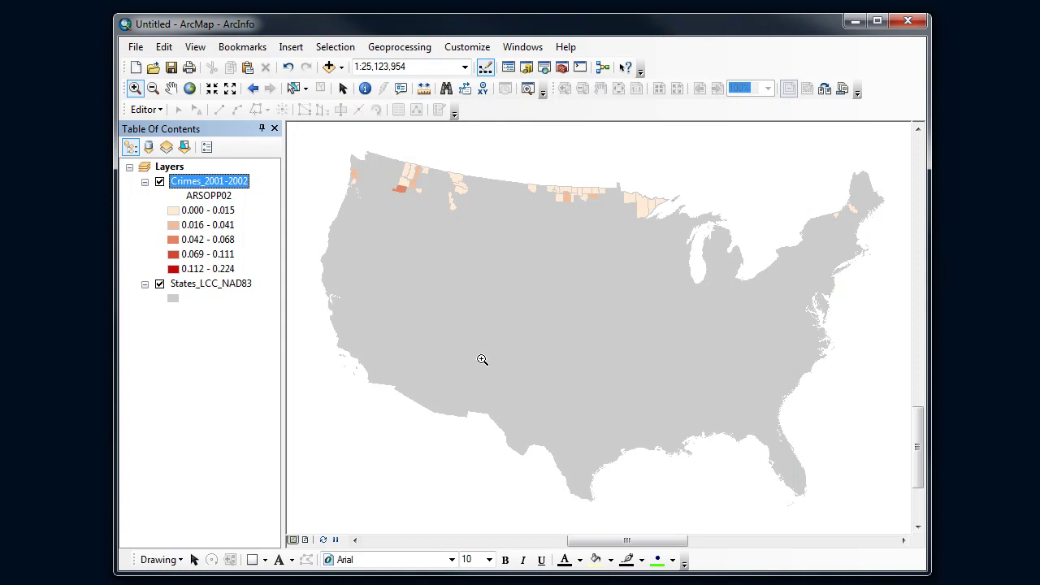
{"action": "left_click", "coordinate": [323, 540]}
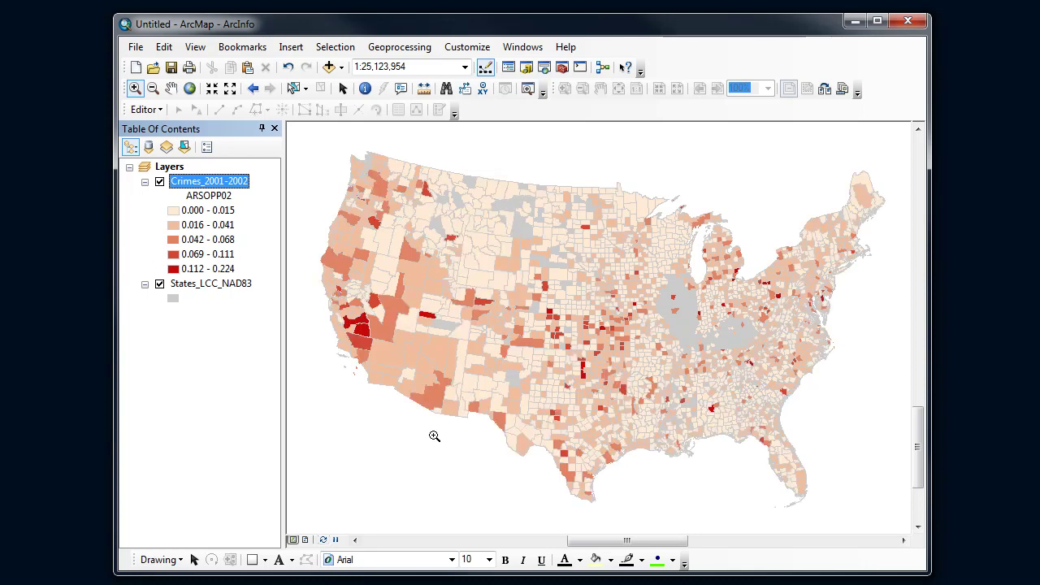
Set a 0 outline width on the symbol shared by all five Crimes_2001-2002 classes and apply it.
{"action": "right_click", "coordinate": [218, 186]}
{"action": "left_click", "coordinate": [298, 520]}
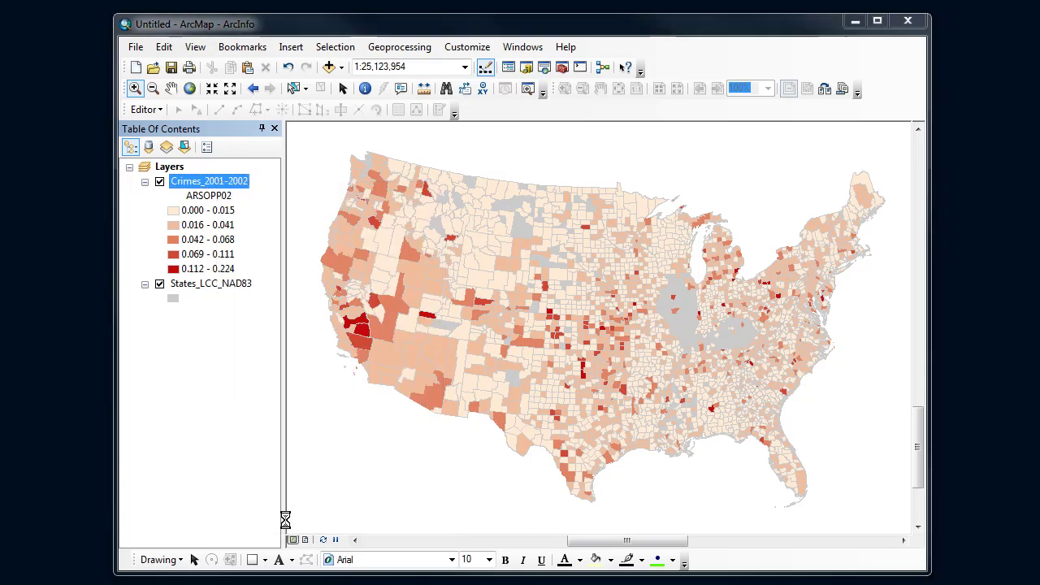
{"action": "right_click", "coordinate": [402, 294]}
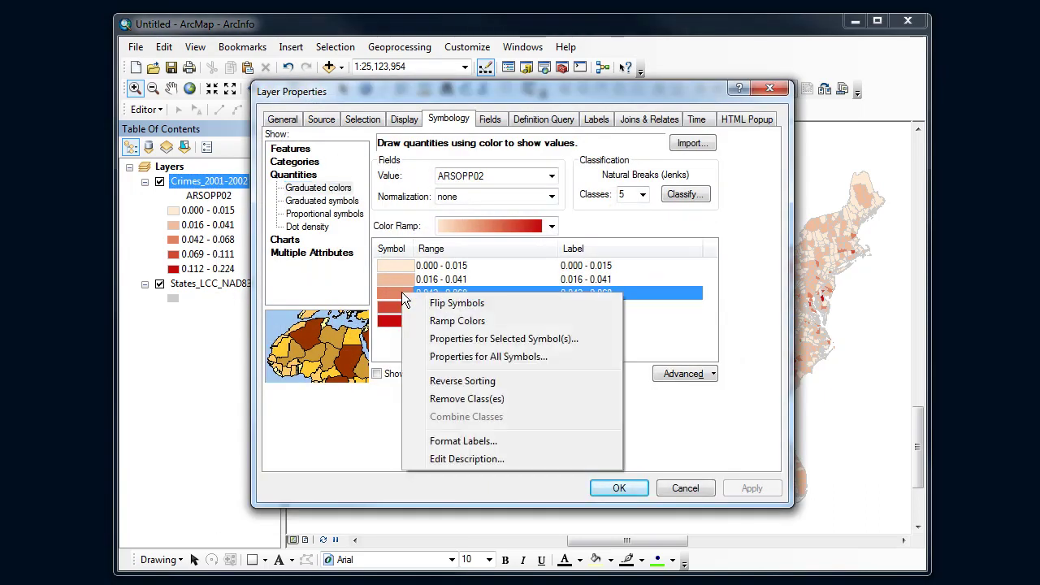
{"action": "left_click", "coordinate": [457, 357]}
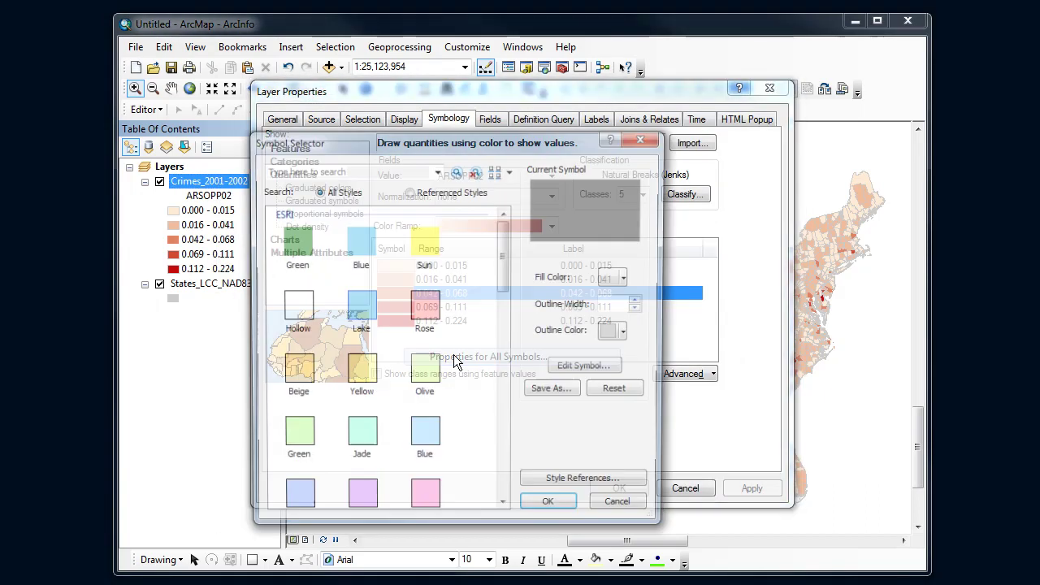
{"action": "left_click", "coordinate": [640, 302]}
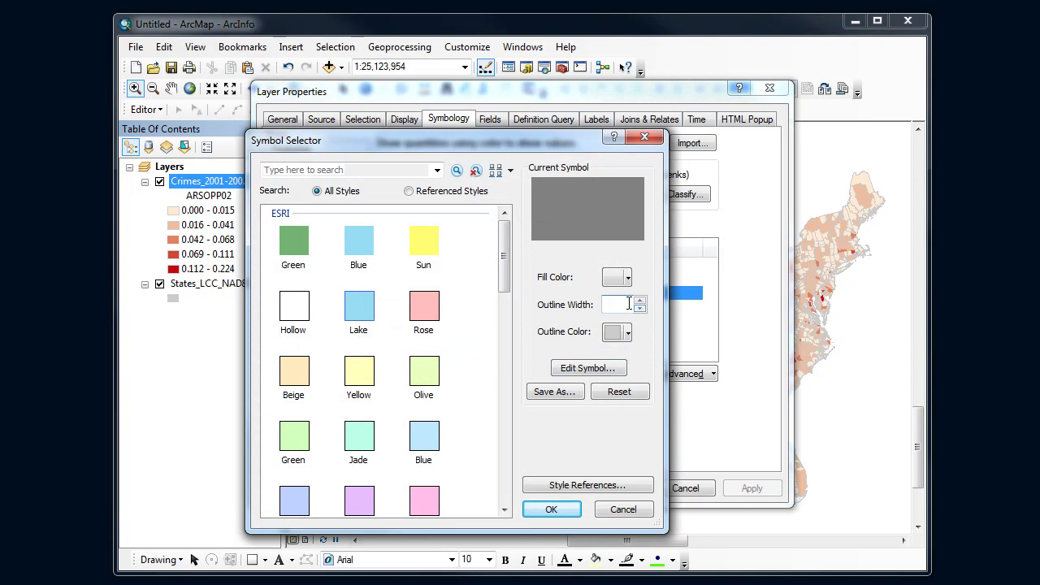
{"action": "left_click", "coordinate": [640, 308]}
{"action": "left_click", "coordinate": [564, 505]}
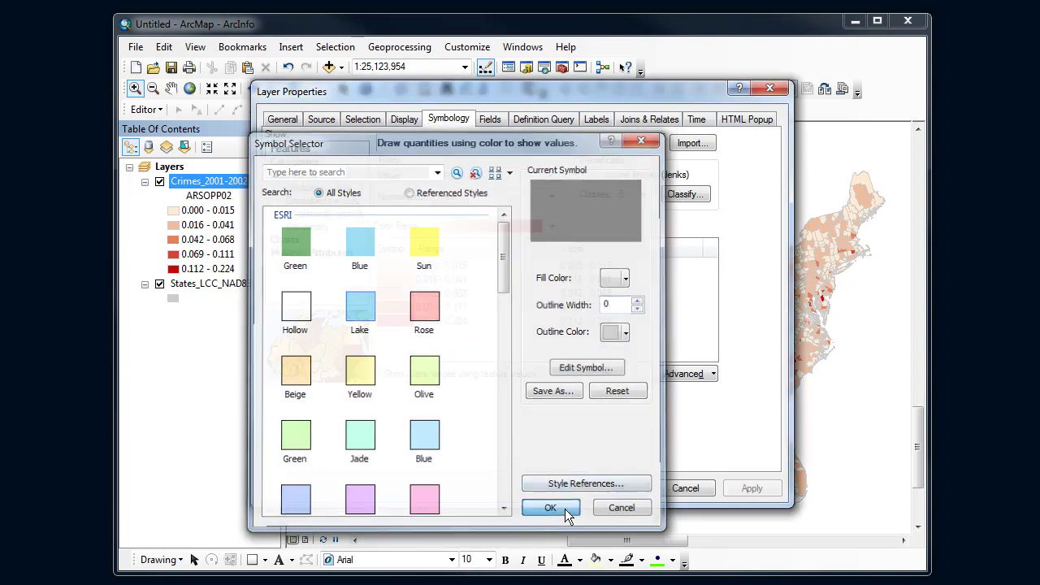
{"action": "left_click", "coordinate": [749, 487]}
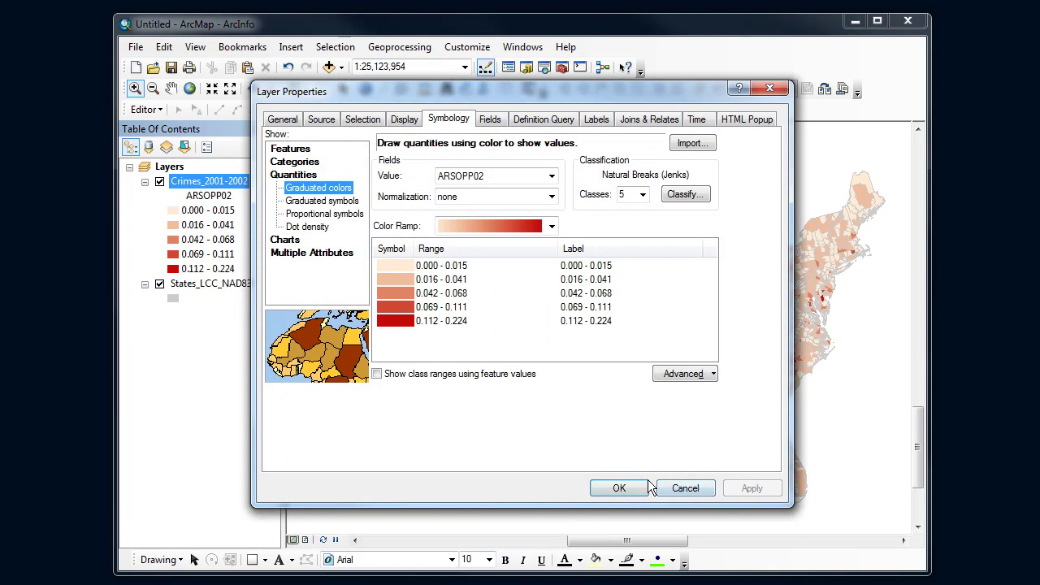
{"action": "left_click", "coordinate": [619, 487]}
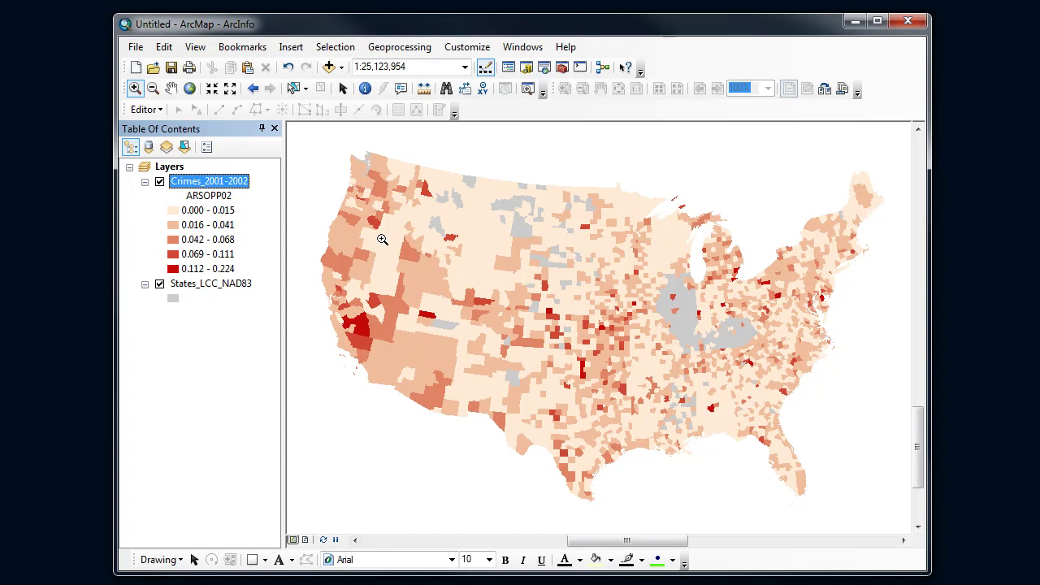
Copy the States_LCC_NAD83 layer and paste it at the top of the Layers data frame.
{"action": "right_click", "coordinate": [218, 285]}
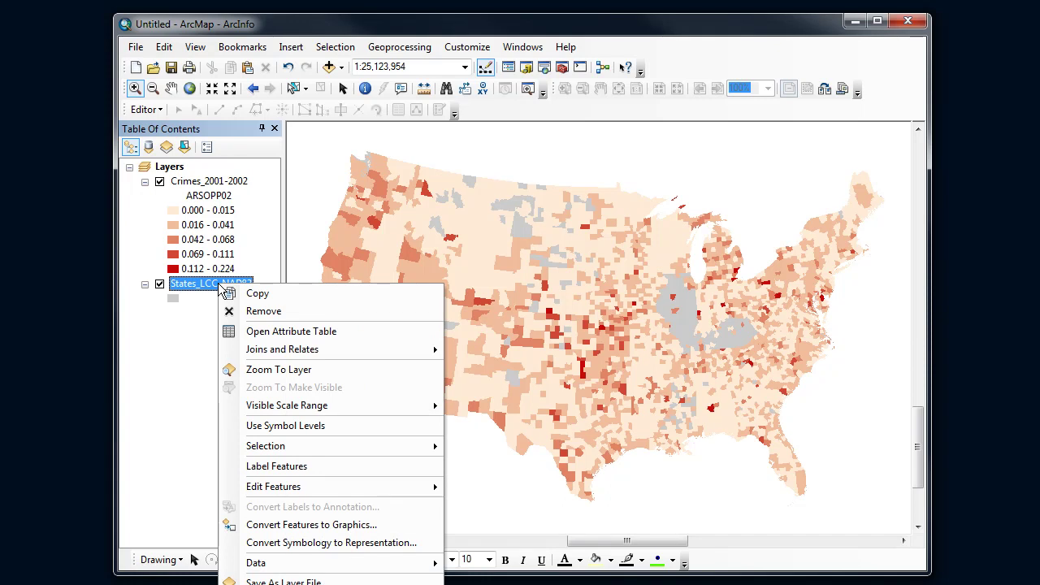
{"action": "left_click", "coordinate": [264, 299]}
{"action": "left_click", "coordinate": [223, 335]}
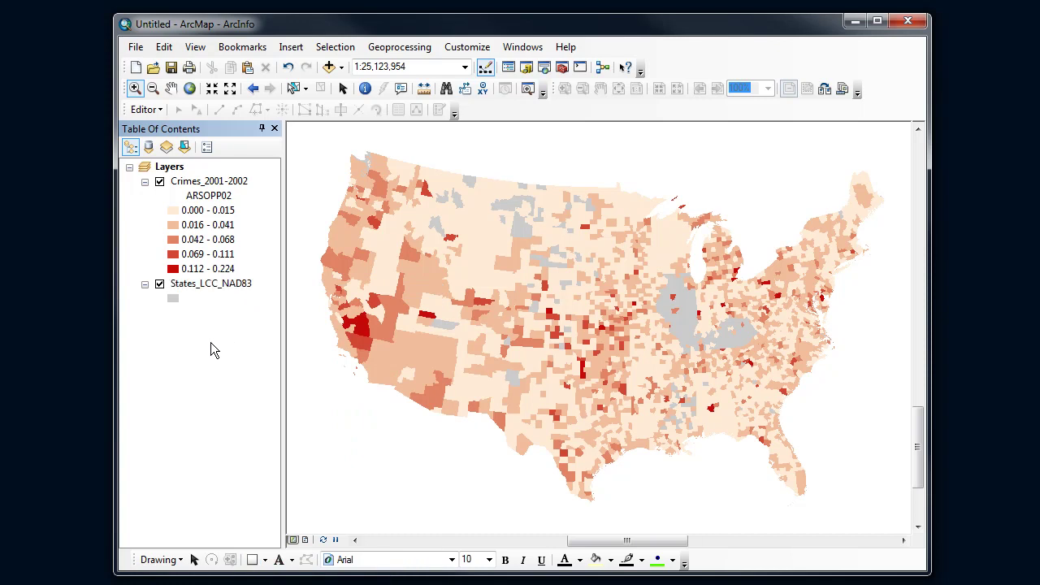
{"action": "right_click", "coordinate": [169, 167]}
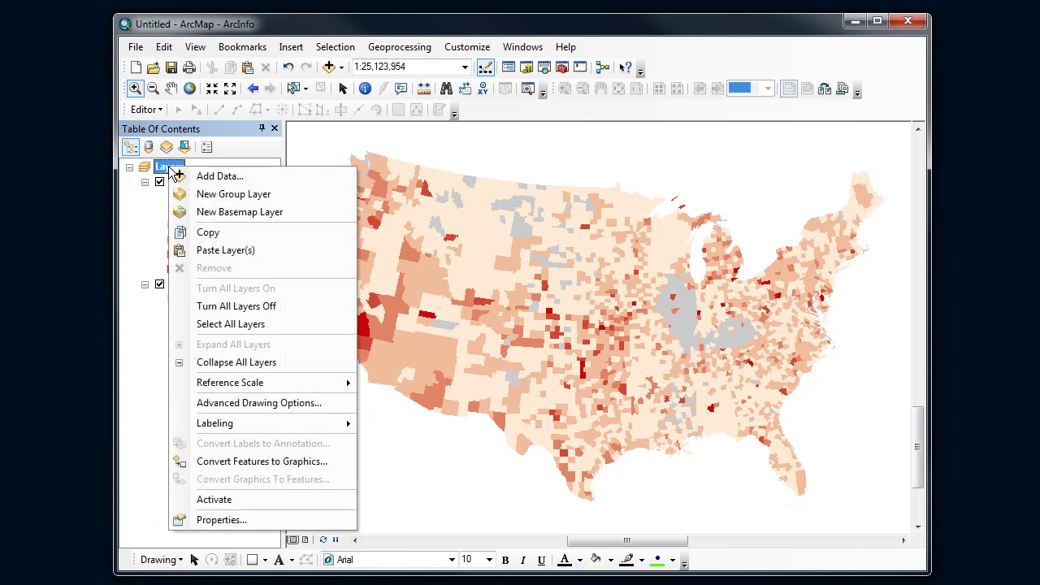
{"action": "left_click", "coordinate": [207, 254]}
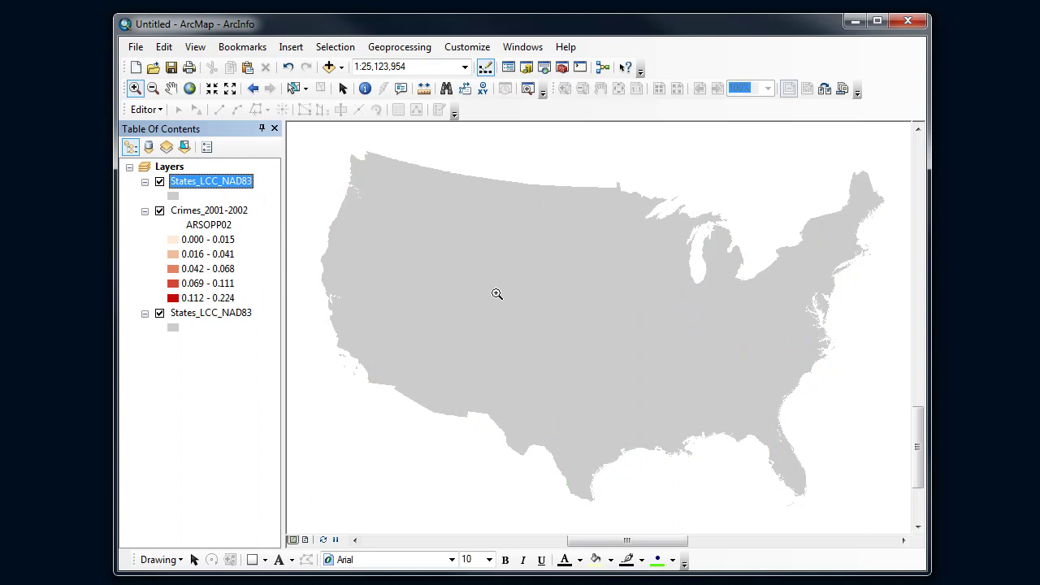
Give the top States_LCC_NAD83 copy a No Color fill and a 0.4 outline width.
{"action": "right_click", "coordinate": [176, 183]}
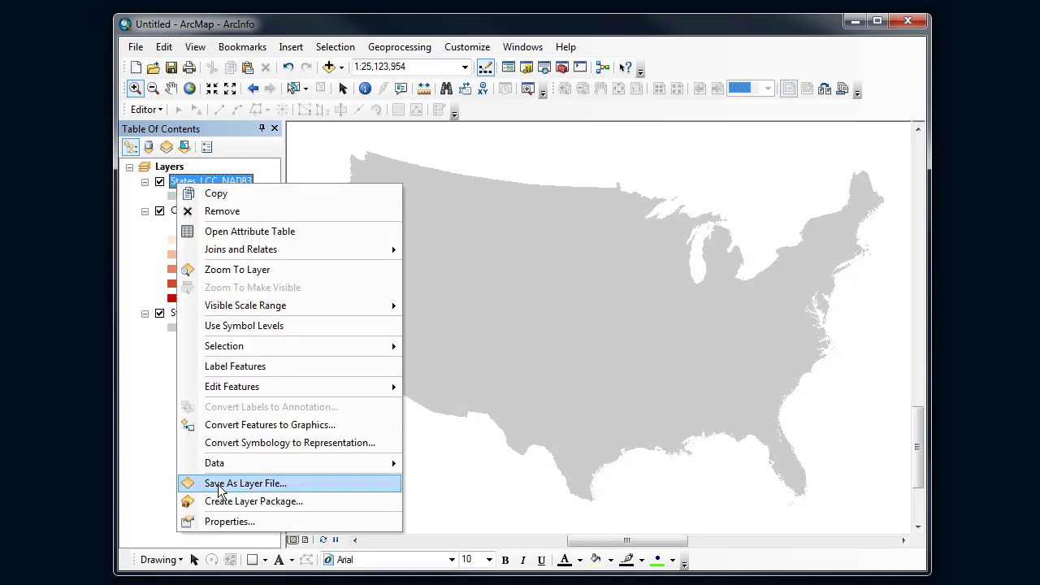
{"action": "left_click", "coordinate": [229, 520]}
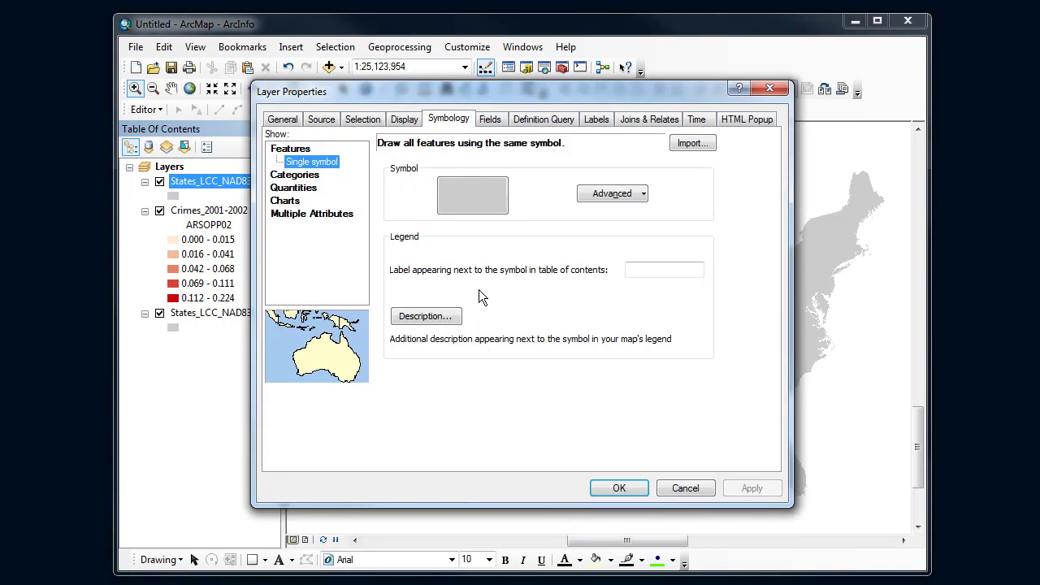
{"action": "left_click", "coordinate": [475, 203]}
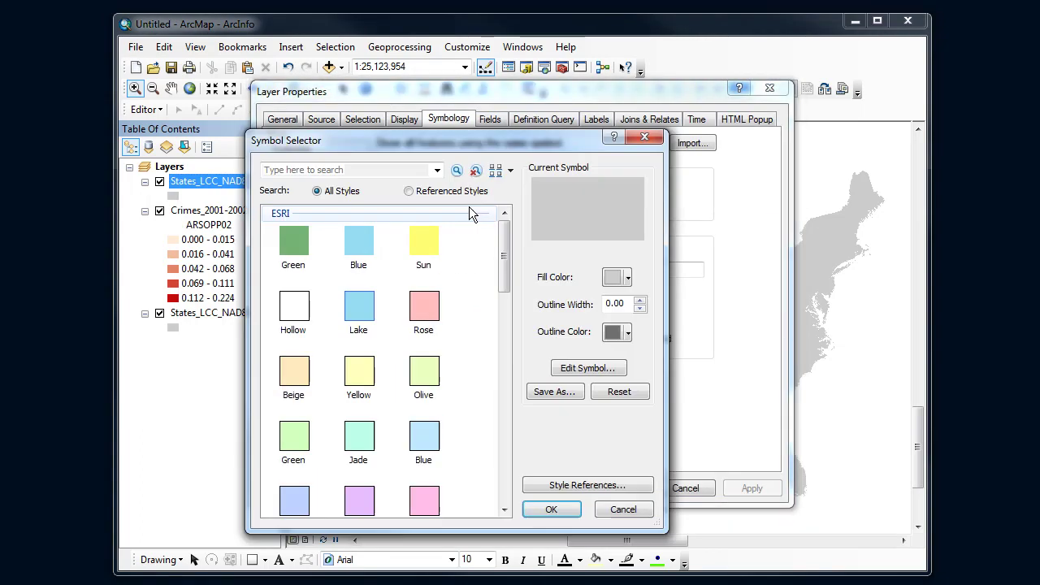
{"action": "left_click", "coordinate": [628, 278]}
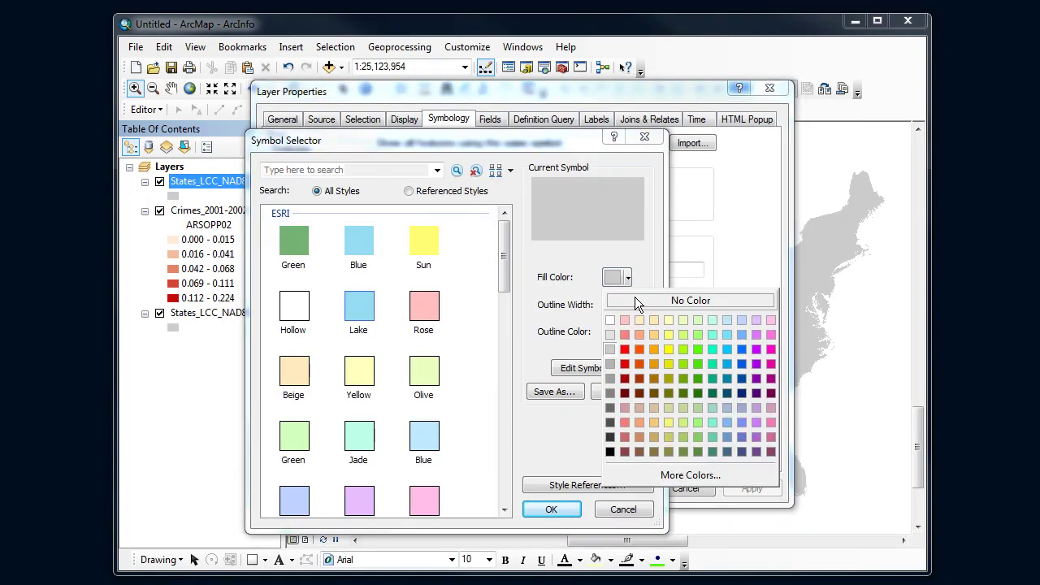
{"action": "left_click", "coordinate": [636, 300]}
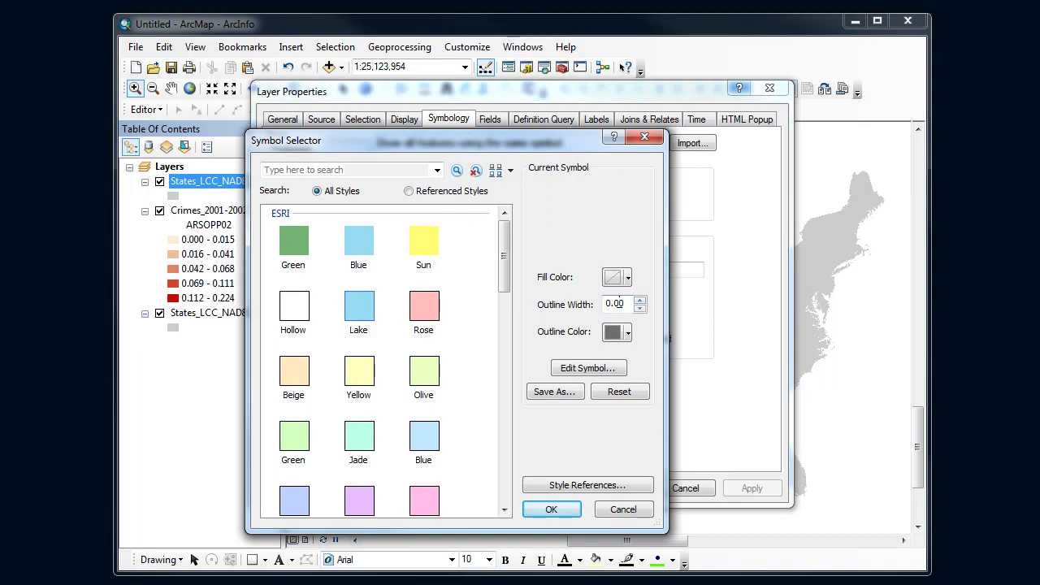
{"action": "type", "text": "0.4"}
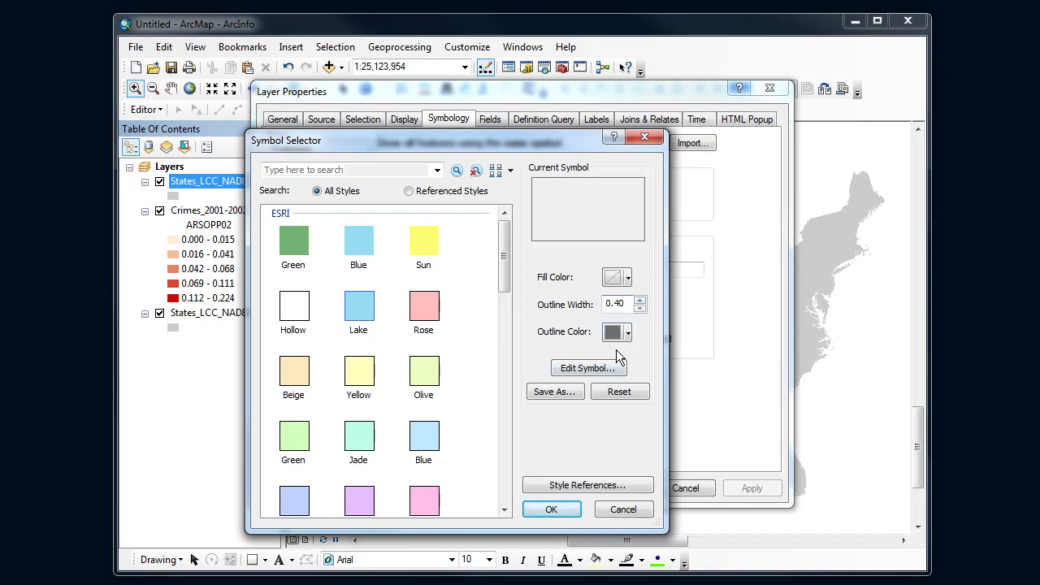
{"action": "left_click", "coordinate": [561, 511]}
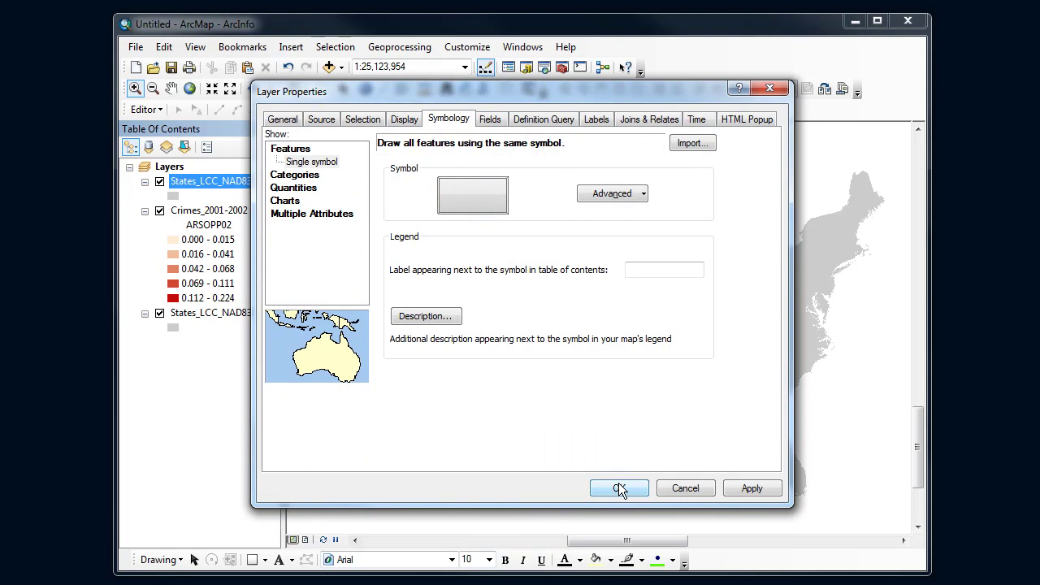
{"action": "left_click", "coordinate": [619, 487]}
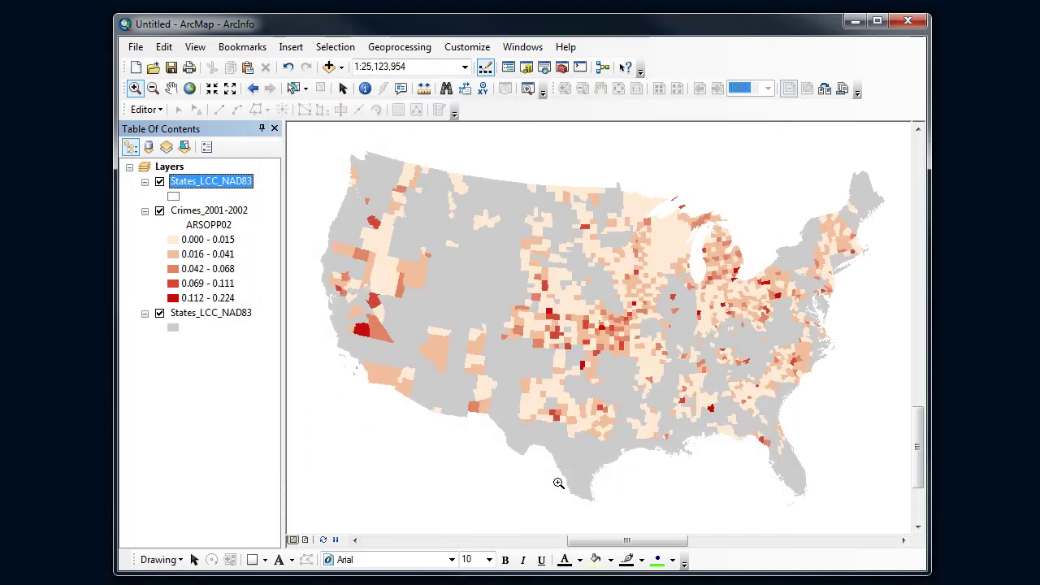